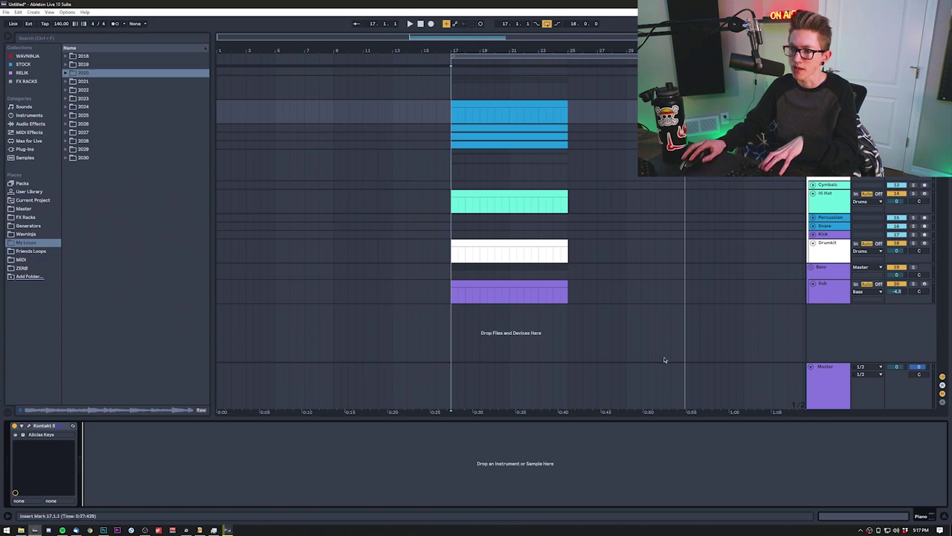
- Try a color hue of 0° in the Look/Feel preferences, restore it to 220° and close the preferences
key("ctrl+comma")
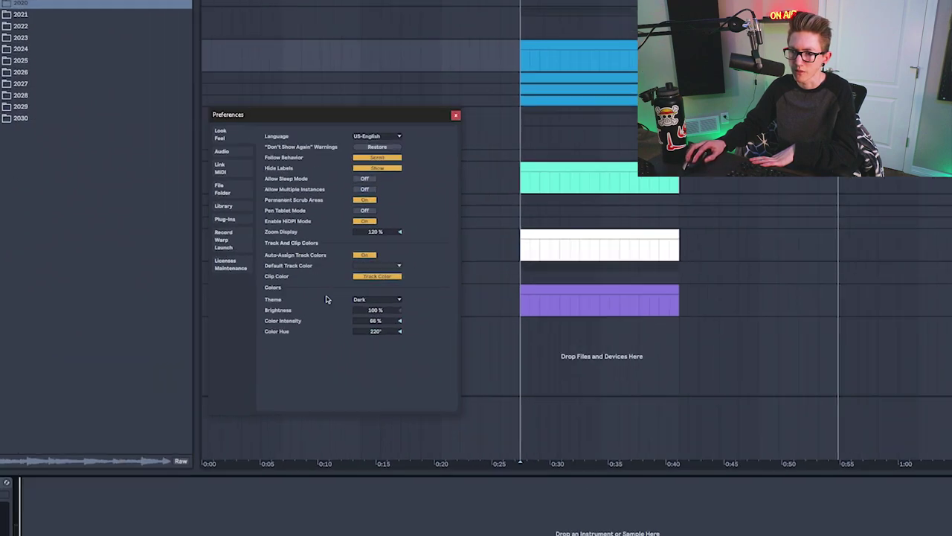
left_click(335, 292)
left_click(409, 359)
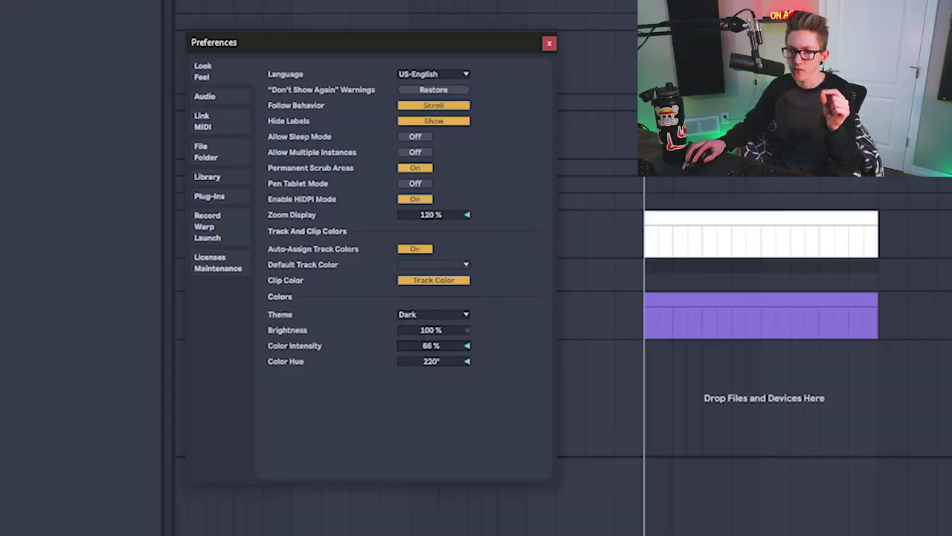
left_click_drag(434, 344, 434, 357)
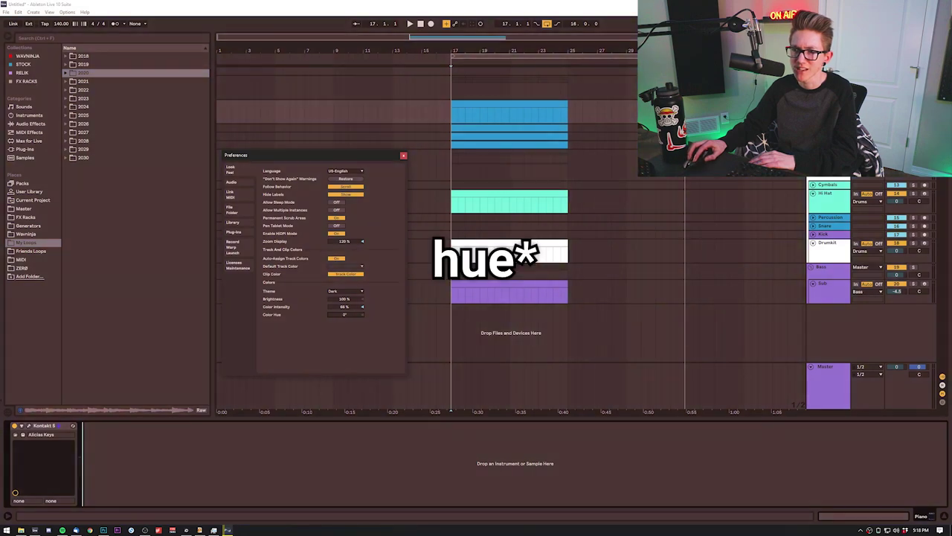
left_click_drag(344, 313, 344, 268)
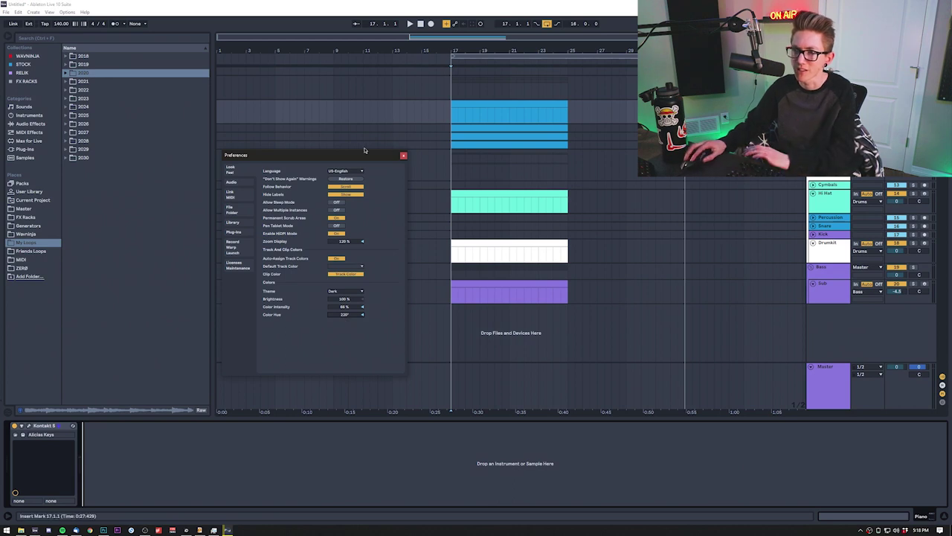
left_click(403, 157)
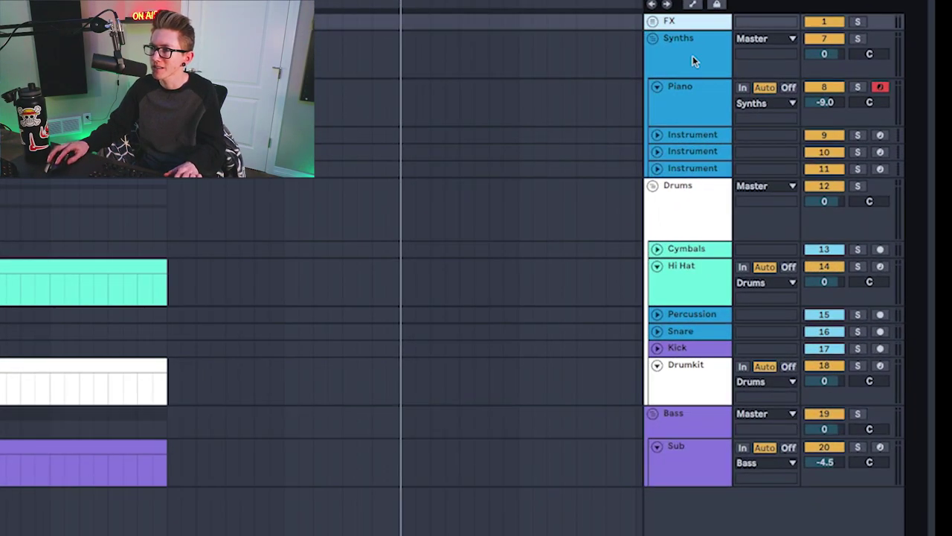
- Go through the Synths, Drums and Bass groups and the Hi Hat, Cymbals, Kick and Drumkit tracks to examine their color coding
left_click(710, 235)
left_click(705, 435)
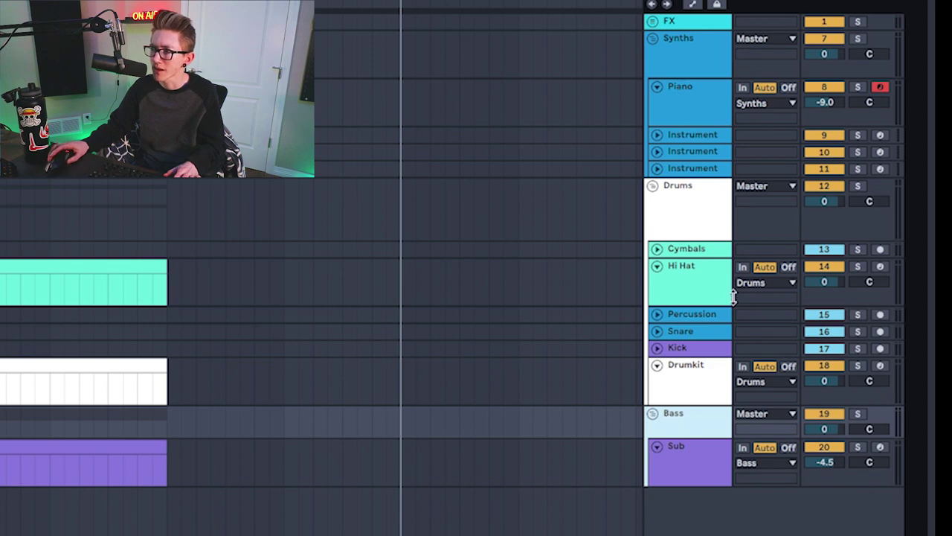
left_click(695, 67)
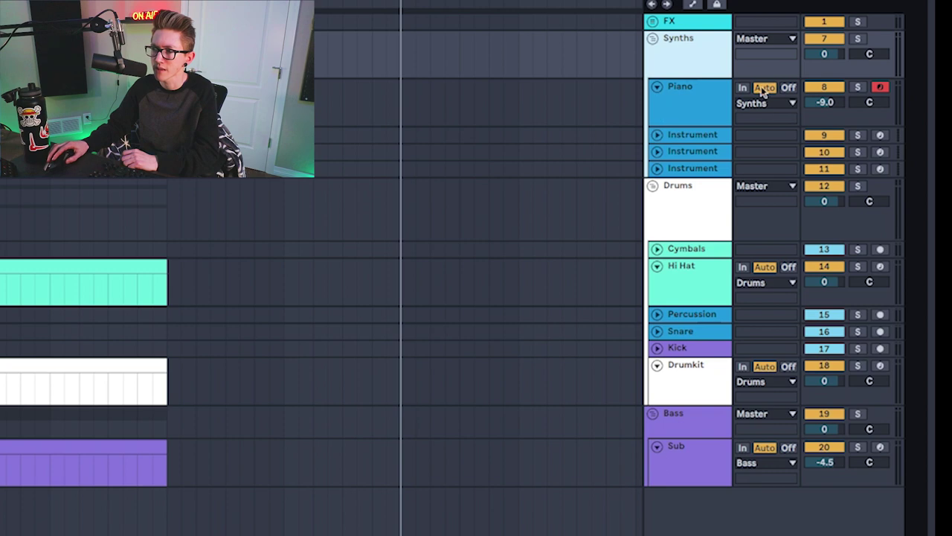
left_click(699, 250)
left_click(705, 260)
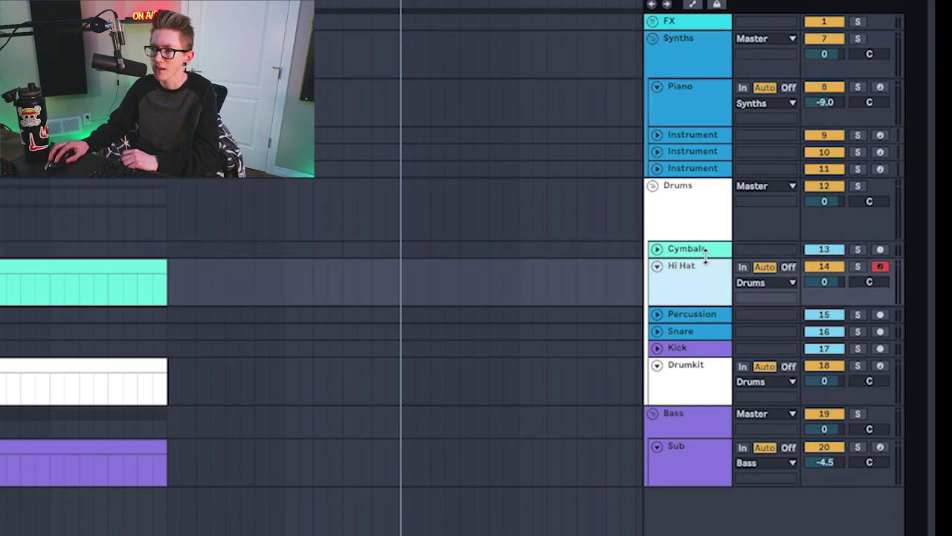
left_click(715, 250)
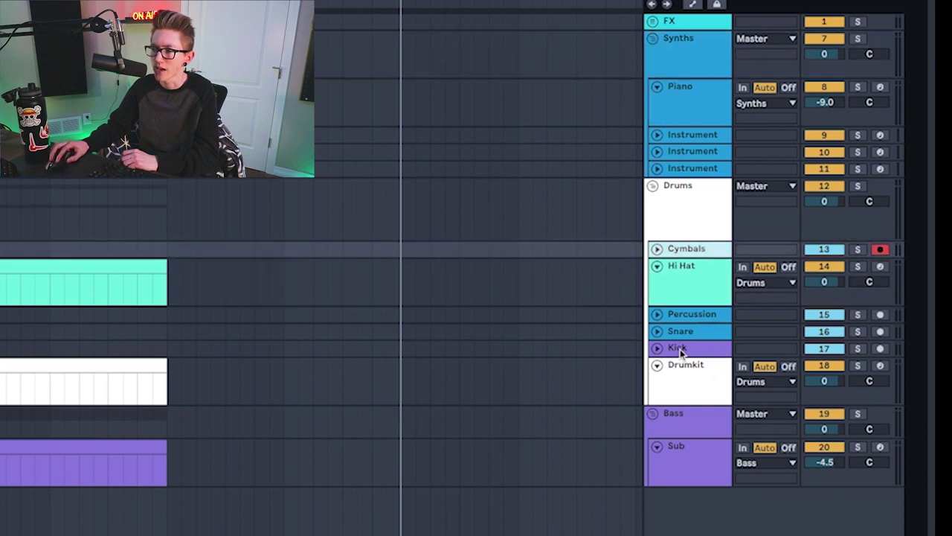
left_click(679, 350)
left_click(712, 430)
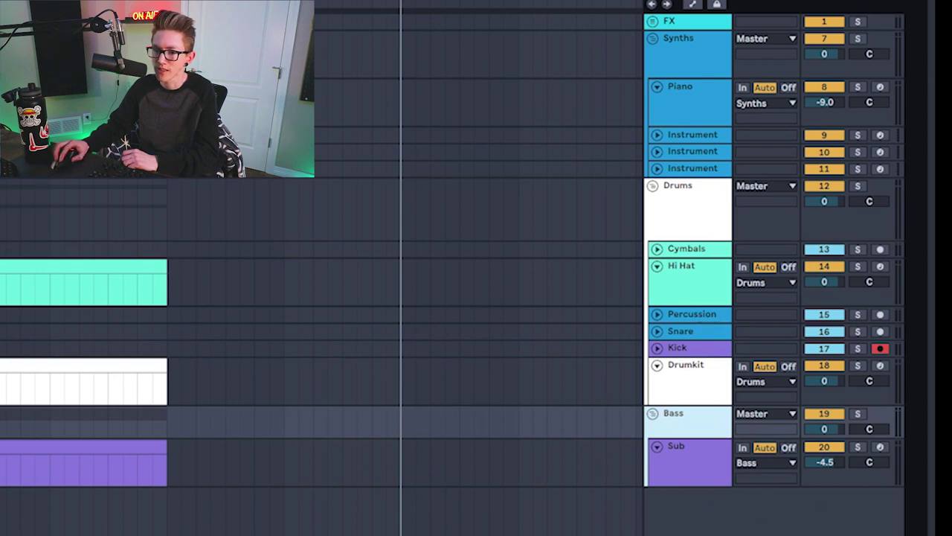
left_click(670, 369)
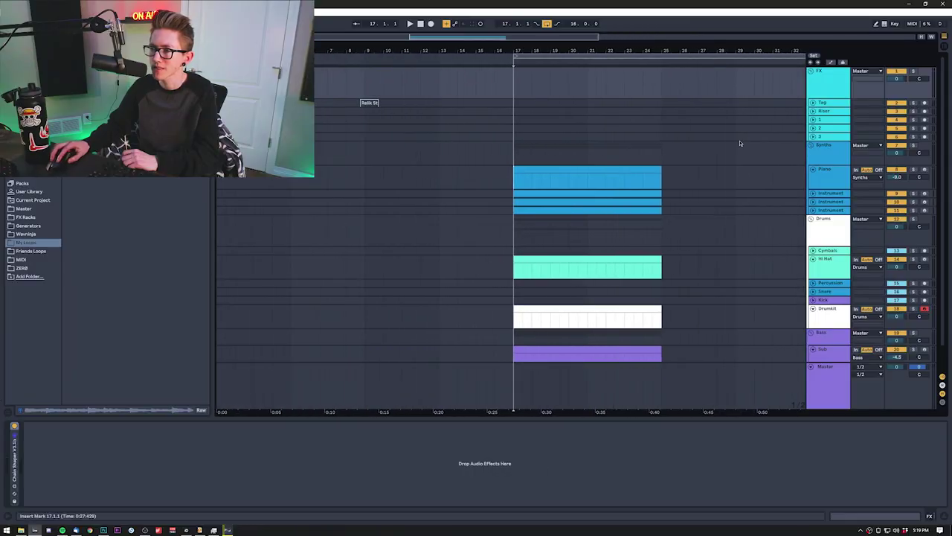
- Unfold the Tag track in the FX group, activate its Relik Stutter clip and play it from just before the clip
left_click(825, 112)
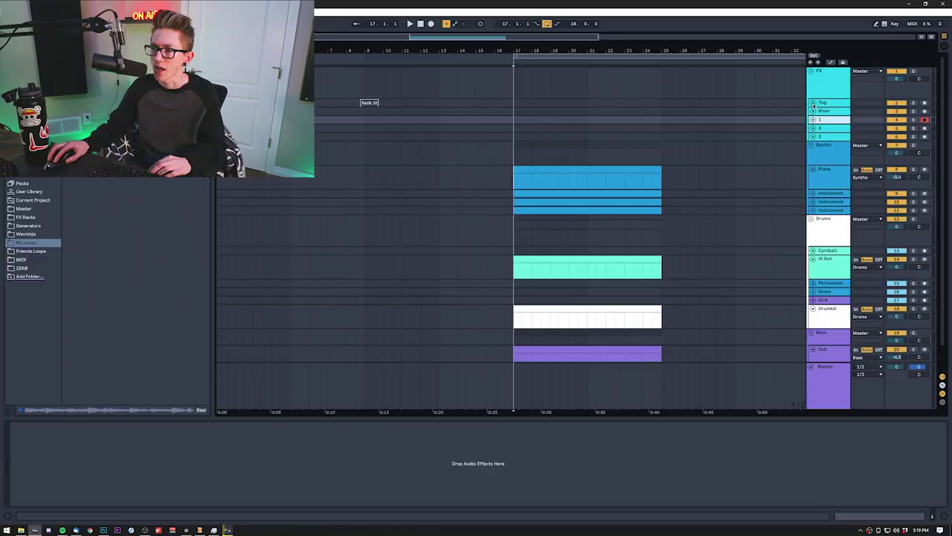
left_click(813, 104)
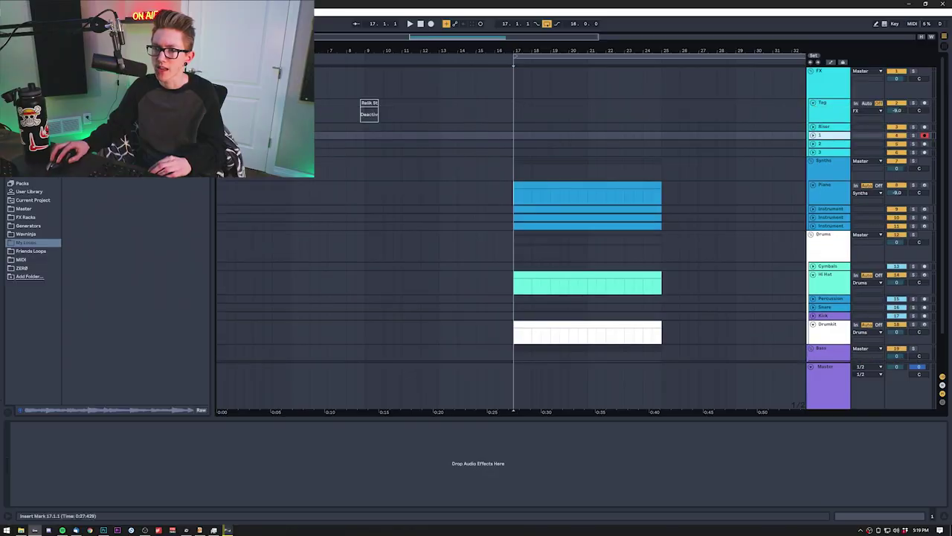
left_click_drag(318, 110, 446, 110)
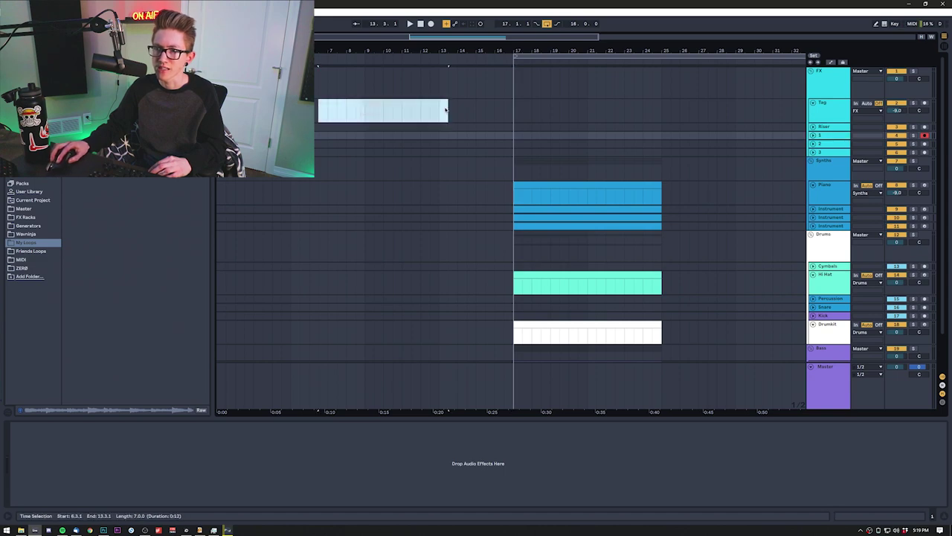
left_click(371, 109)
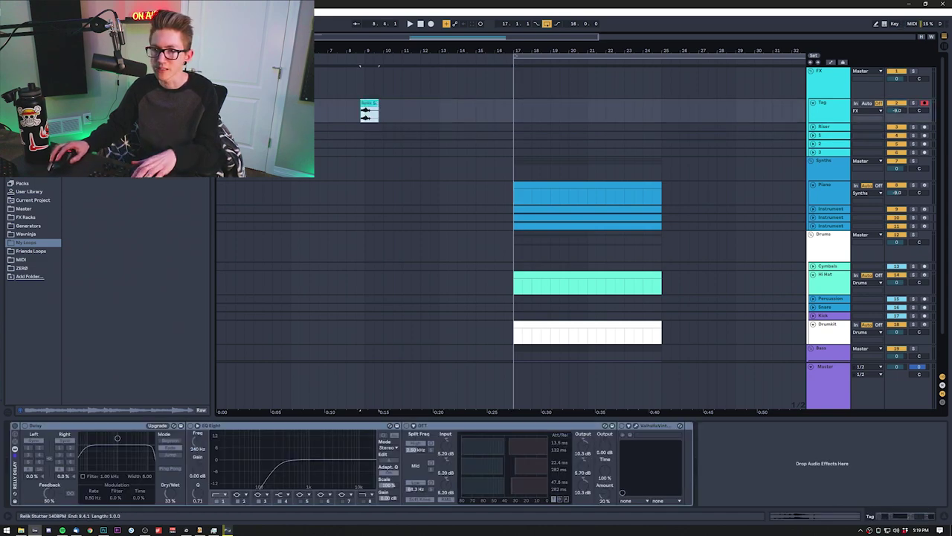
double_click(369, 110)
left_click(359, 127)
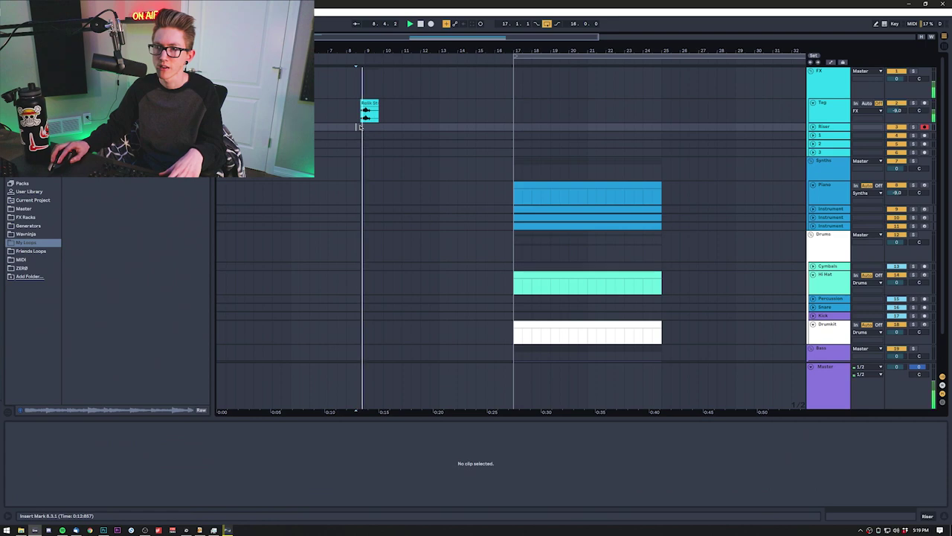
left_click(366, 105)
left_click(366, 105)
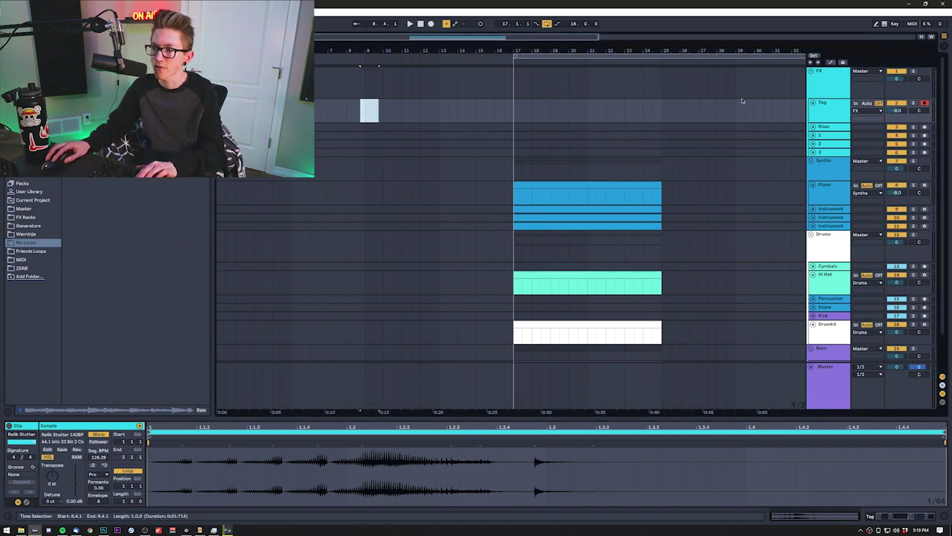
- Fold the Tag track, display its effects and the automation lanes, and switch on its Delay
left_click(814, 103)
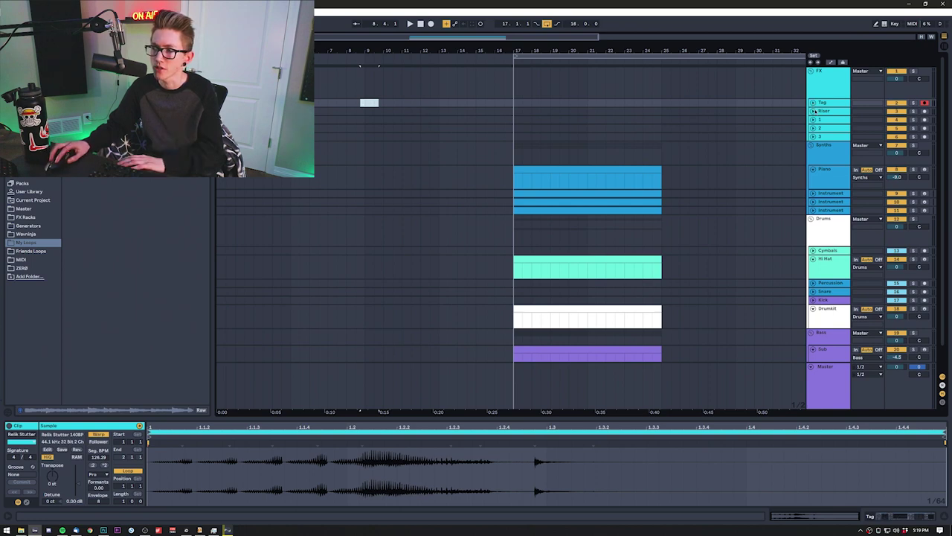
left_click(824, 107)
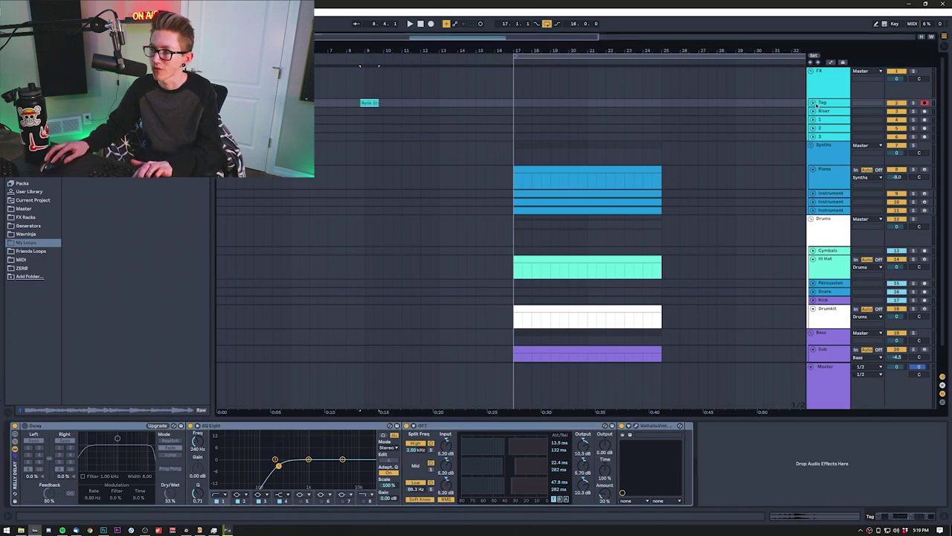
key("a")
left_click(23, 425)
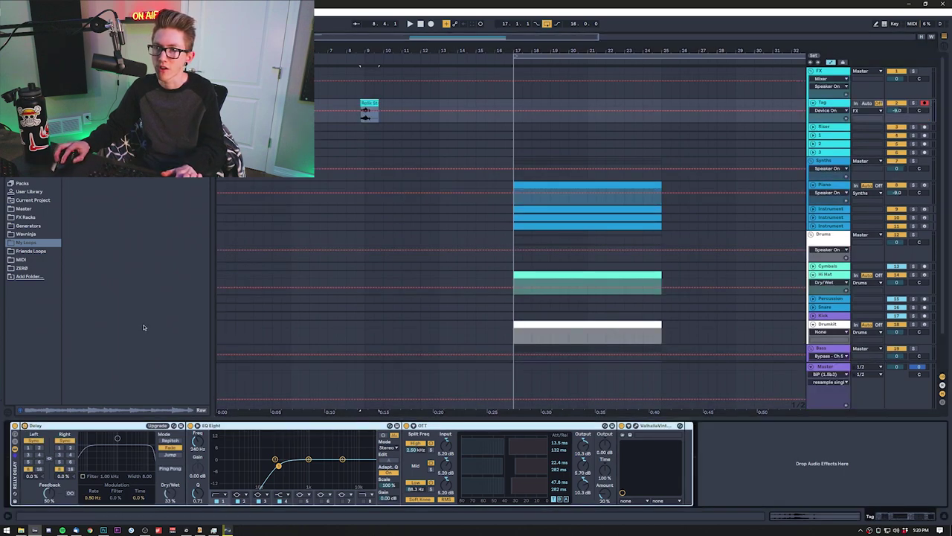
left_click(25, 425)
- Set the Tag track's Speaker On automation to off and run playback from just before the clip
left_click_drag(368, 122, 368, 112)
left_click(364, 113)
key("space")
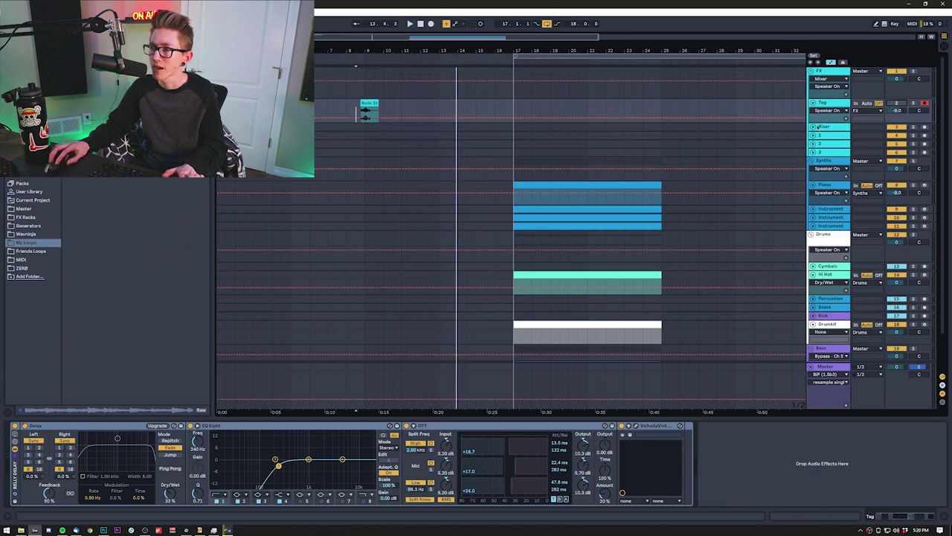
- Check the Riser, 1, 2 and 3 tracks and examine the Chain Shaper settings on the FX group
left_click(839, 126)
key("Down")
key("Down")
key("Down")
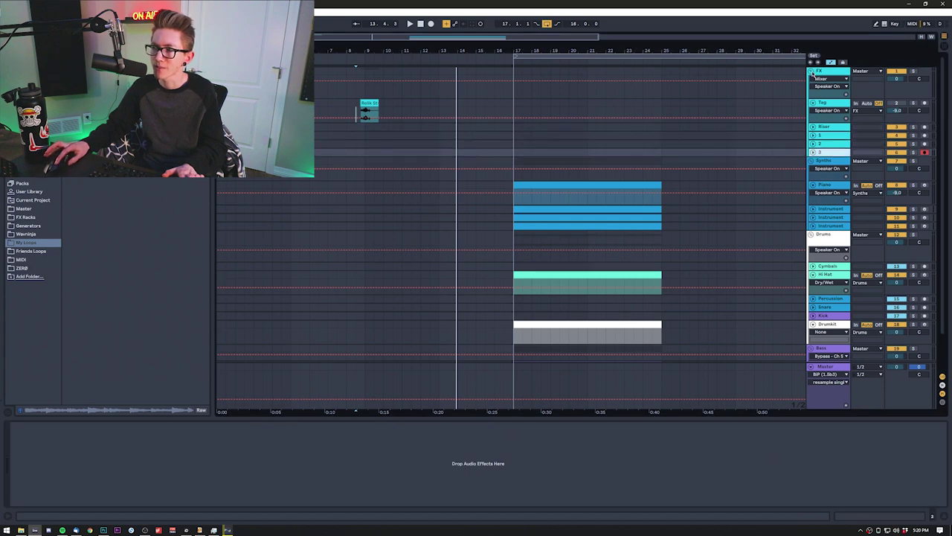
left_click(250, 438)
key("ctrl+v")
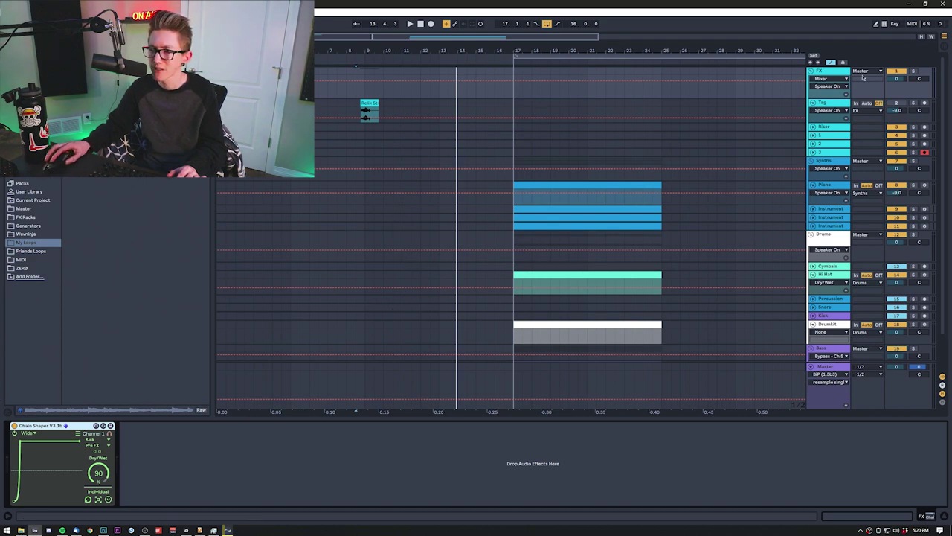
left_click(641, 192)
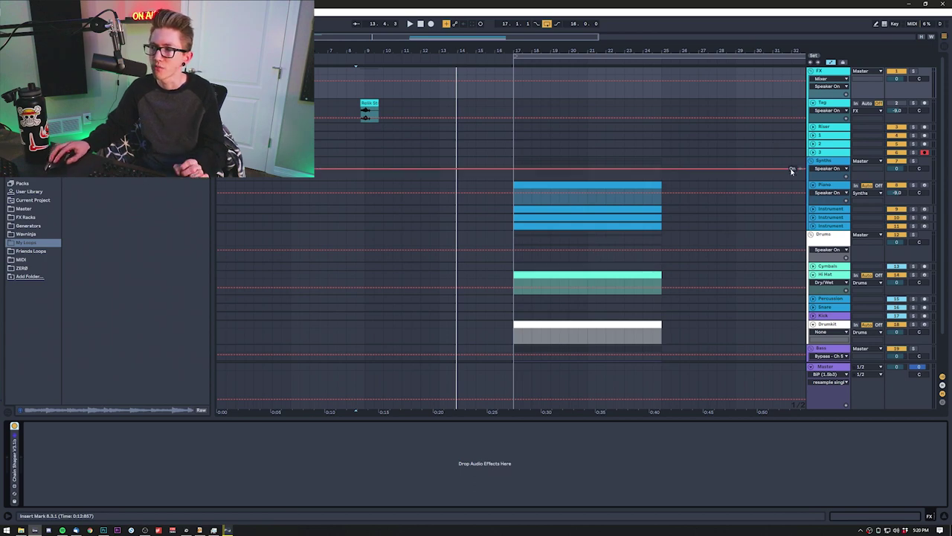
- Fold the FX group and examine the Chain Shaper and Multiband Compression devices on the Synths group
left_click(812, 71)
left_click(834, 82)
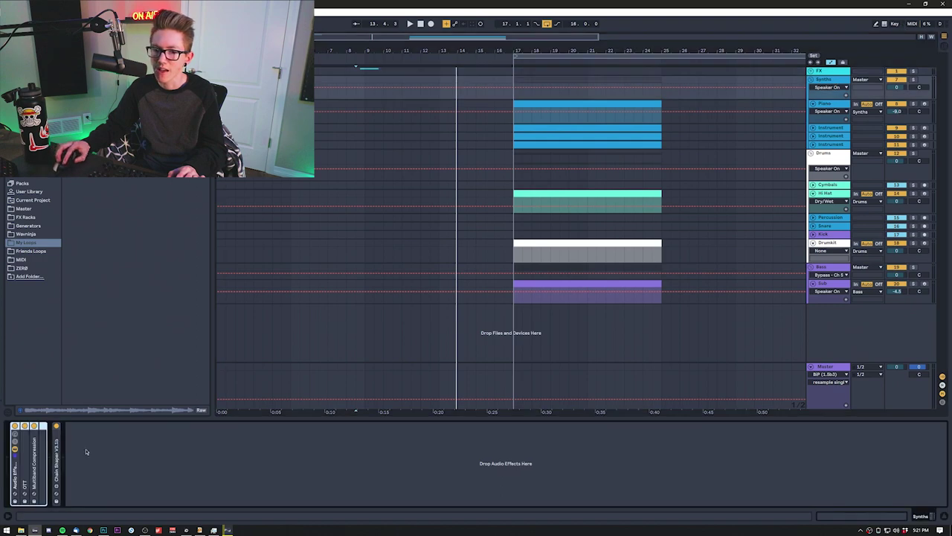
double_click(56, 461)
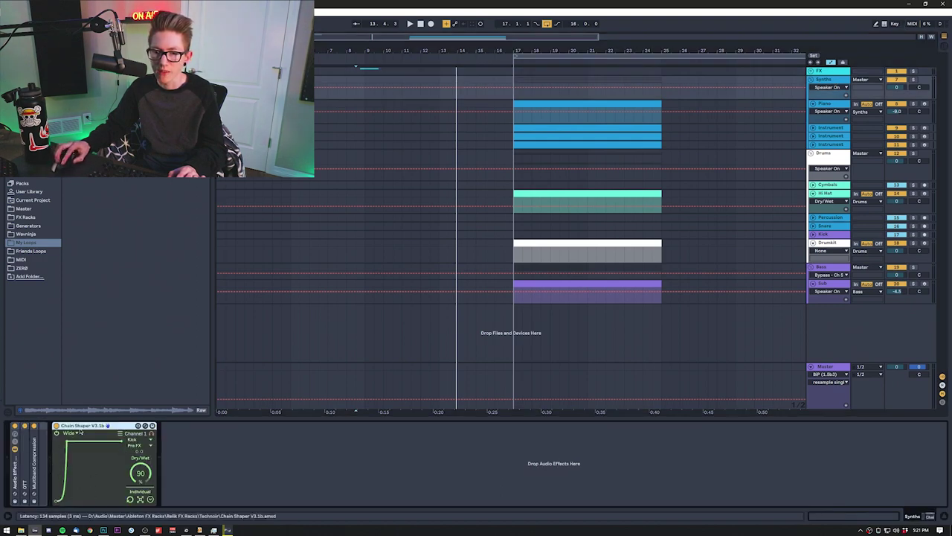
double_click(83, 426)
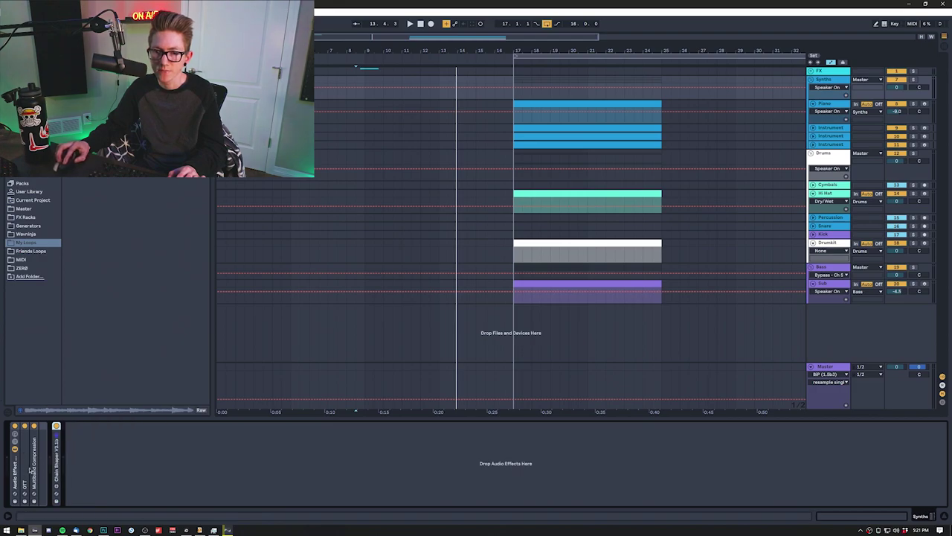
double_click(33, 465)
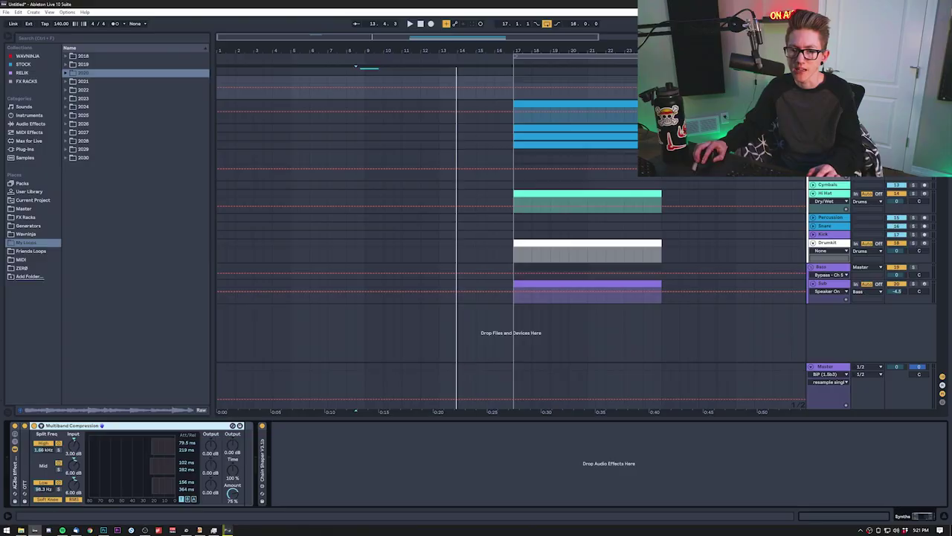
- Search the browser for "multib" and locate the Multiband Compression.adv and OTT.adv presets
key("ctrl+f")
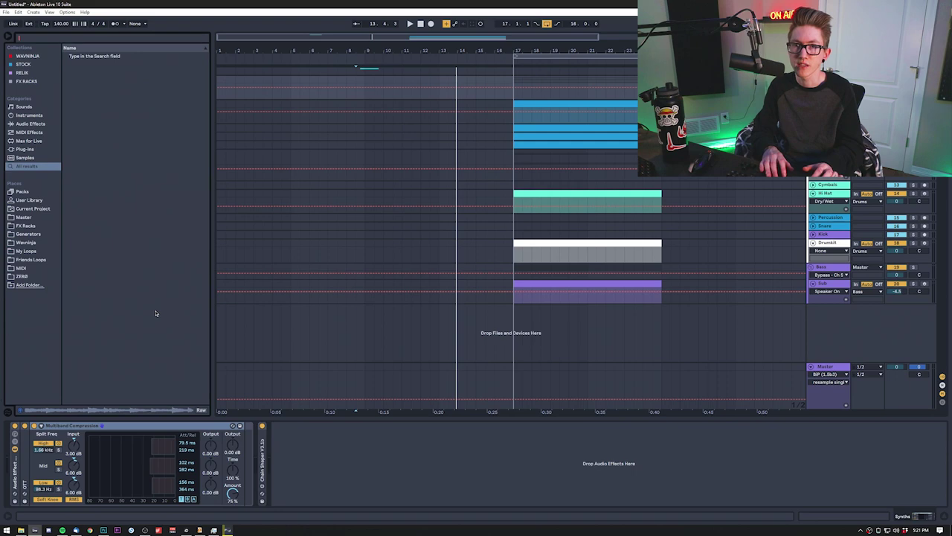
type("multi")
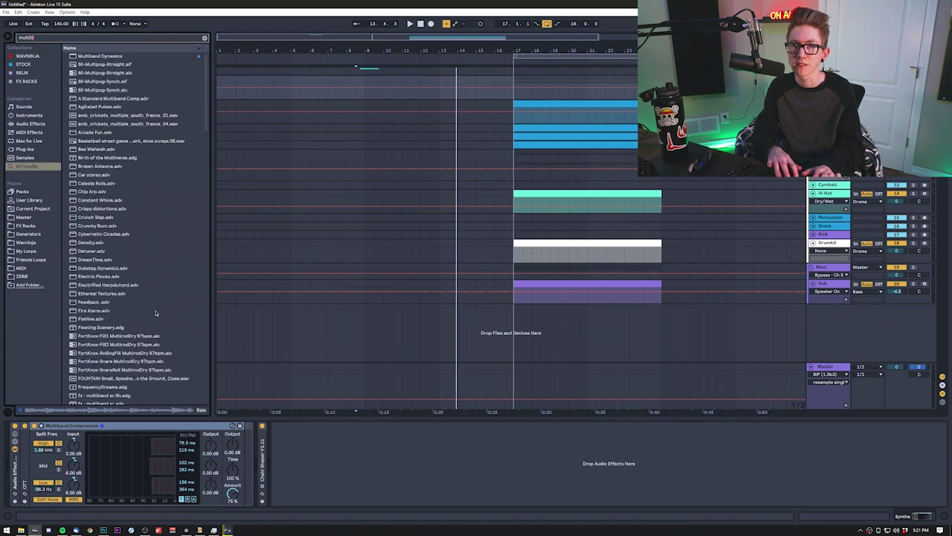
type("b")
left_click(133, 149)
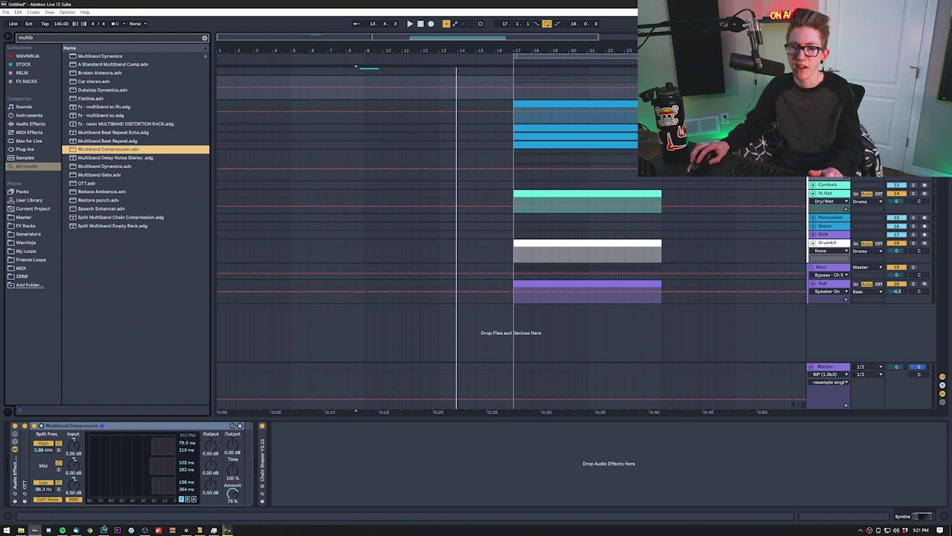
left_click_drag(88, 183, 45, 461)
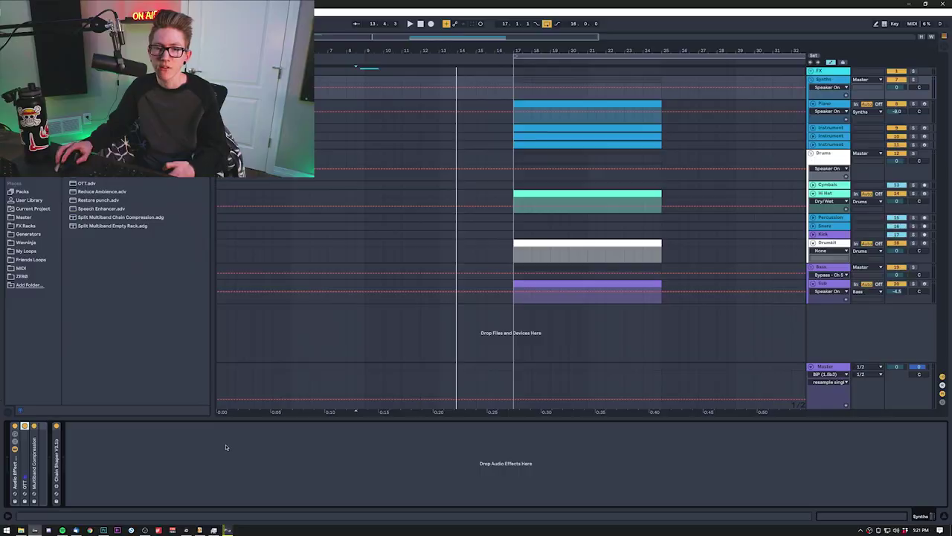
- Select the Piano track in the Synths group and open its Kontakt 5 instrument window
left_click(813, 80)
left_click(813, 83)
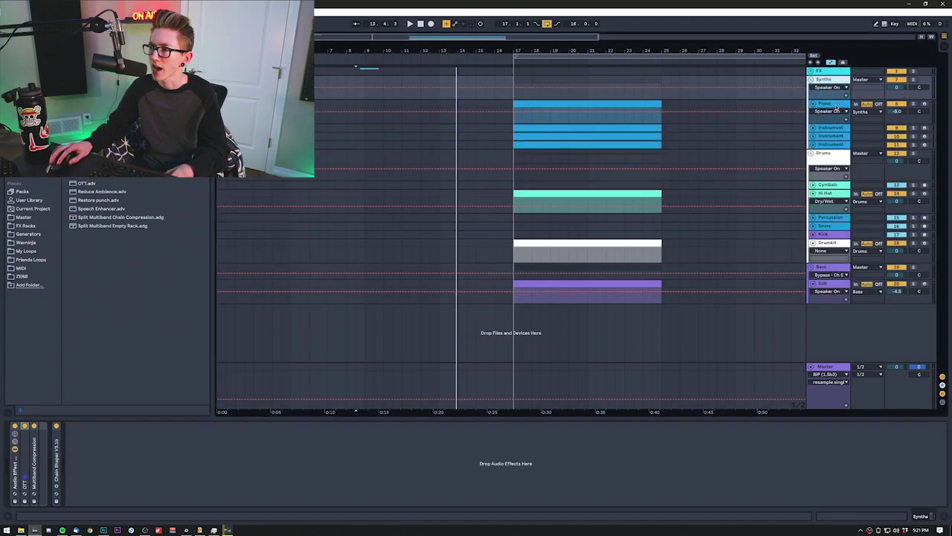
left_click(836, 107)
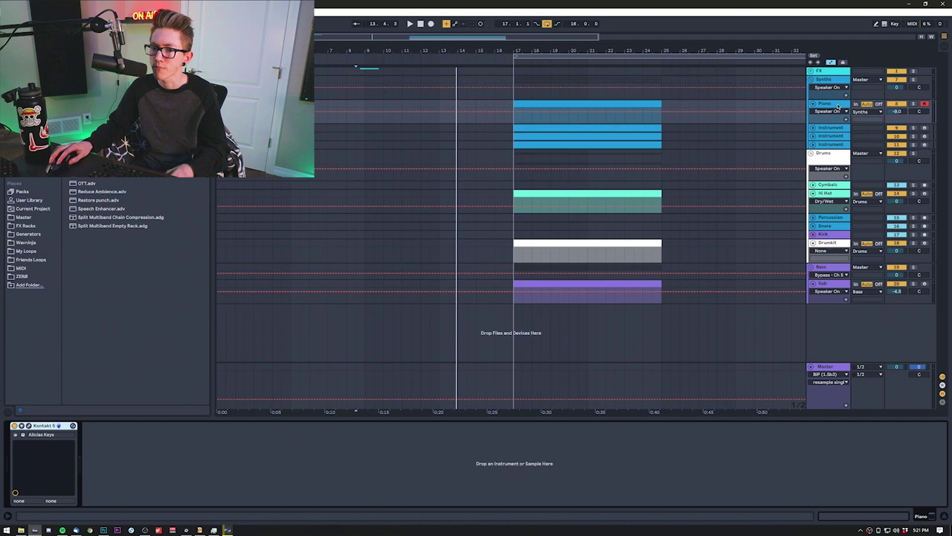
left_click(29, 427)
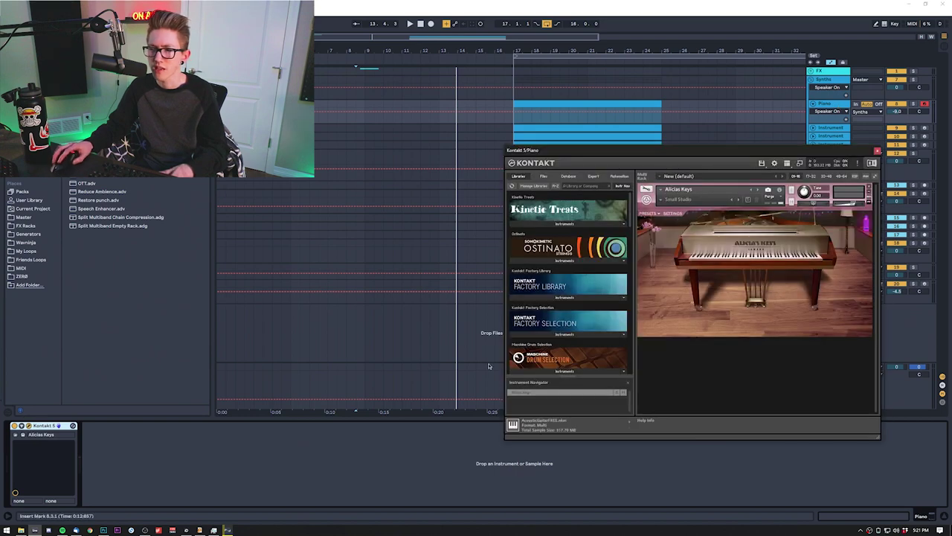
- Close the Kontakt window and look through the three Instrument tracks in the Synths group
left_click_drag(781, 153, 531, 125)
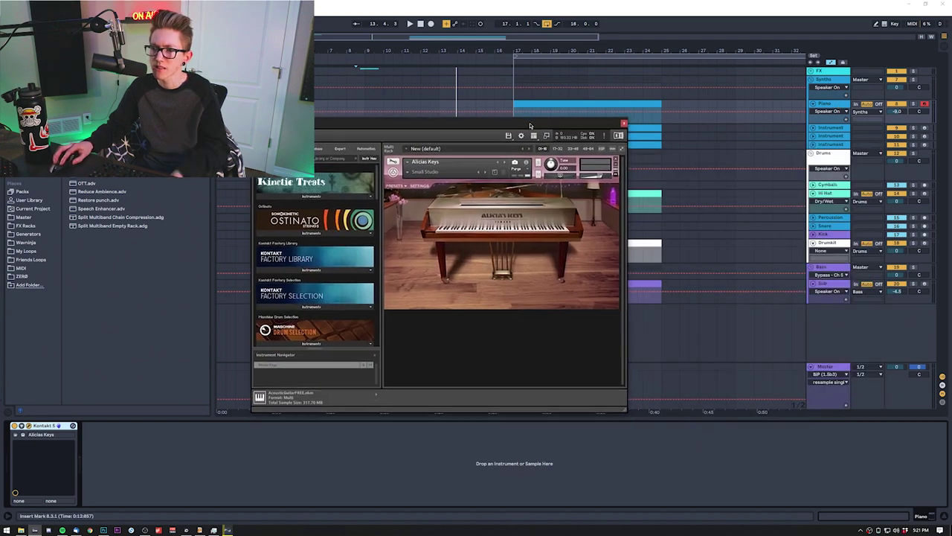
left_click(624, 125)
left_click(821, 135)
left_click(821, 144)
key("Up")
key("Up")
key("Down")
key("Down")
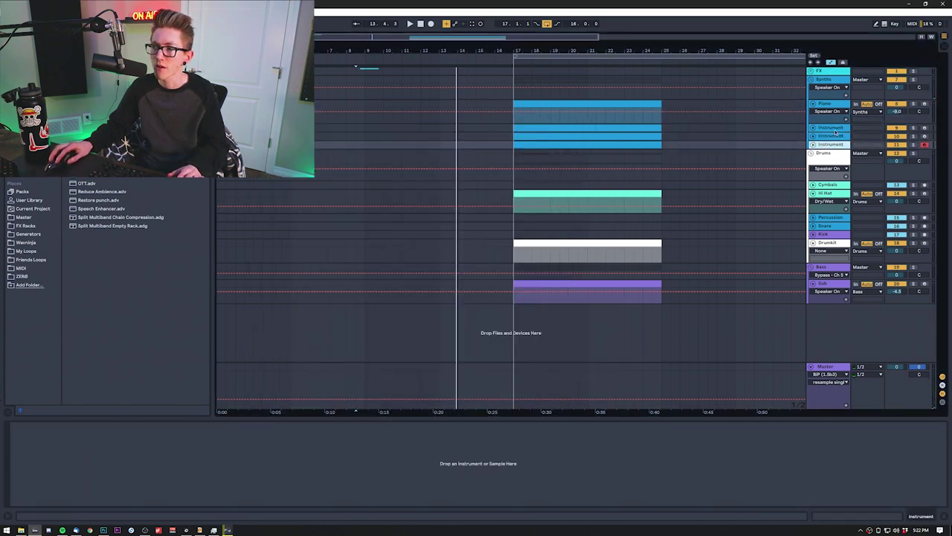
key("Up")
key("Up")
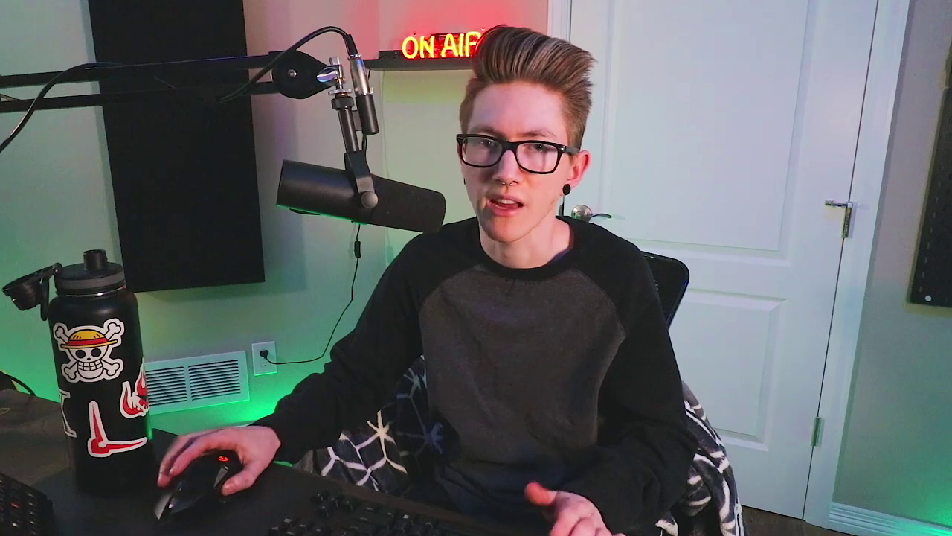
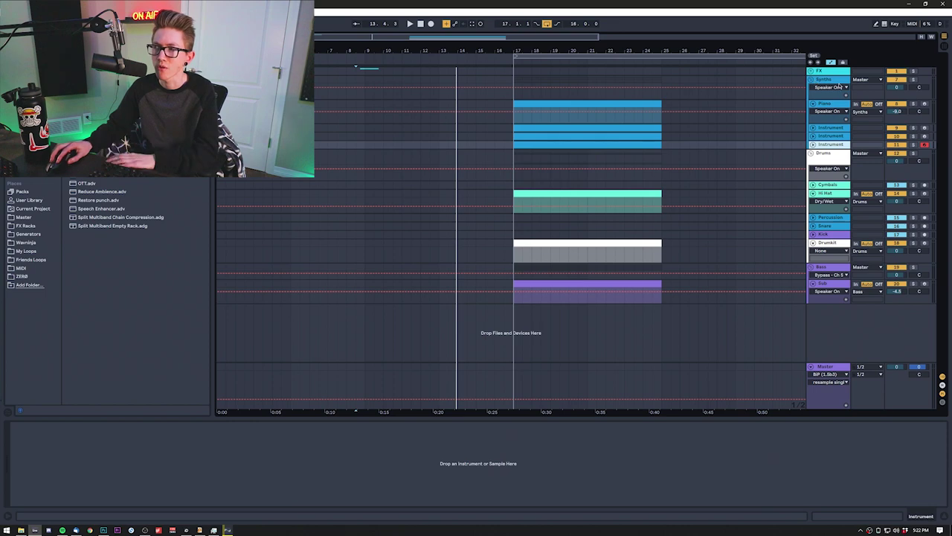
- Fold the Synths group and check the device chains on the Drums group and its Cymbals track
right_click(814, 81)
key("Escape")
left_click(812, 80)
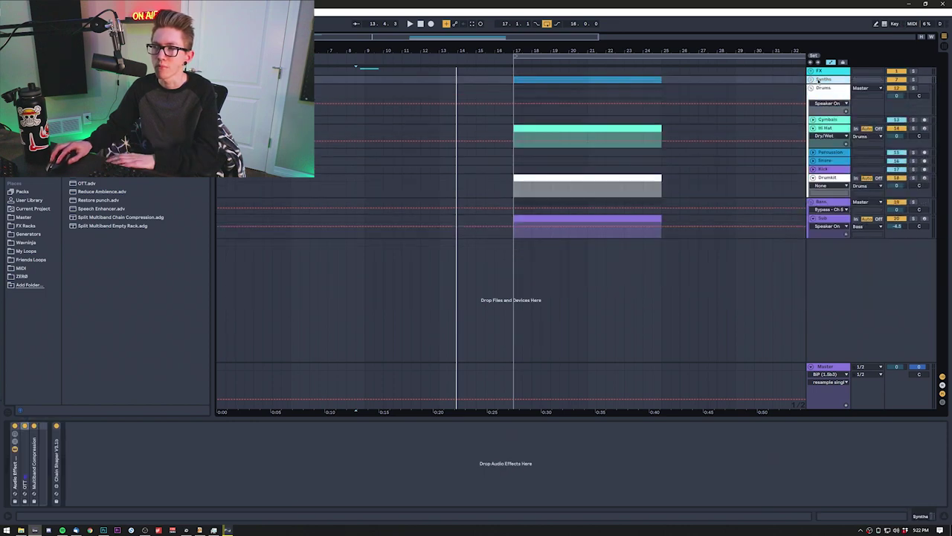
left_click(818, 88)
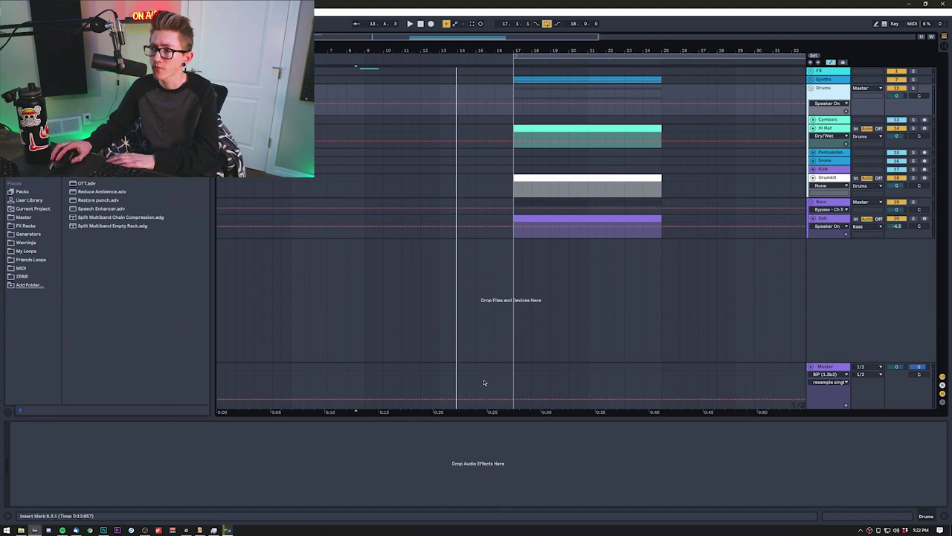
key("Down")
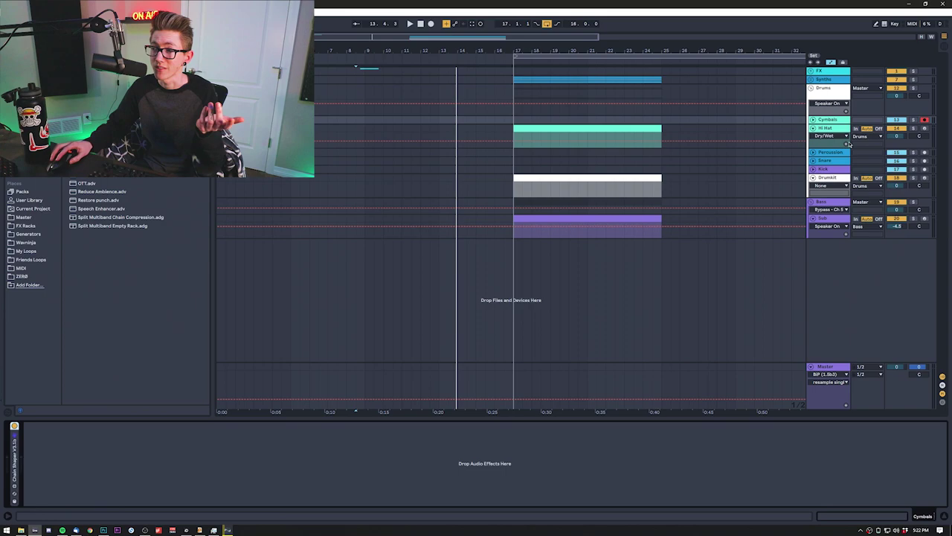
- Check the Hi Hat track's devices and MIDI clip notes, and fold the track
left_click(848, 144)
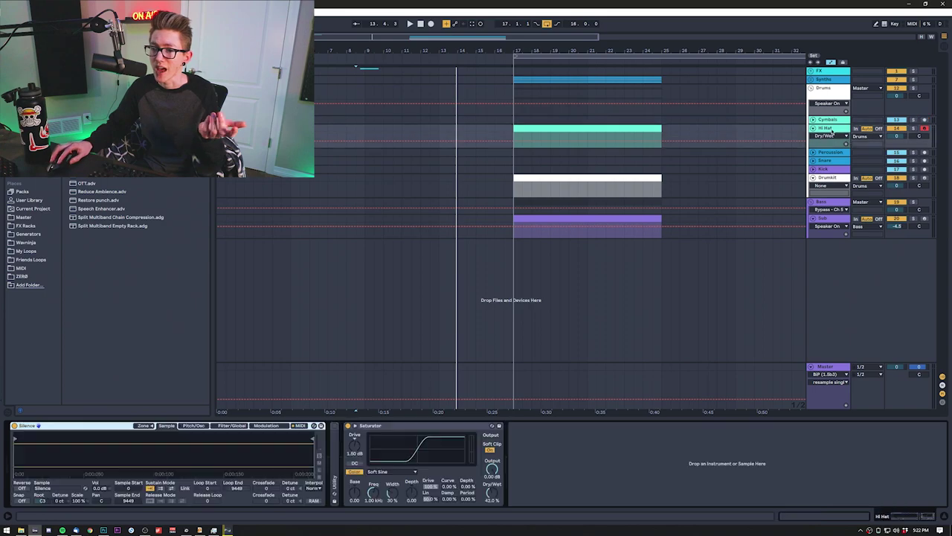
left_click(652, 129)
double_click(652, 129)
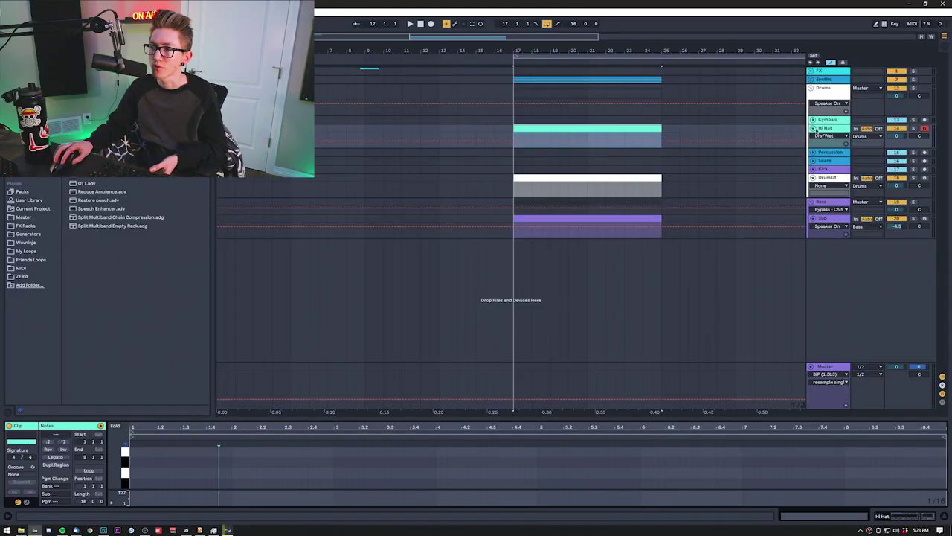
left_click(814, 128)
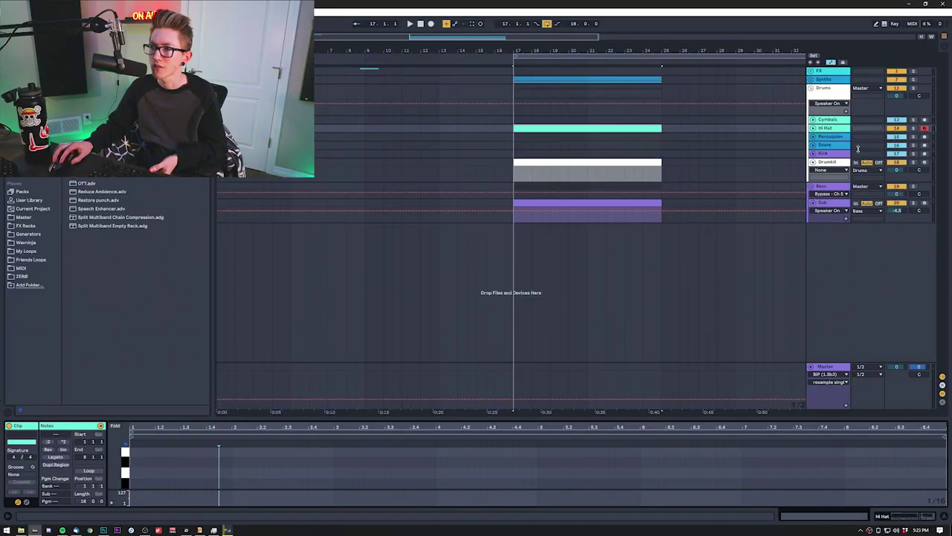
- Check the effect devices on the Percussion, Snare and Kick tracks in turn
left_click(835, 137)
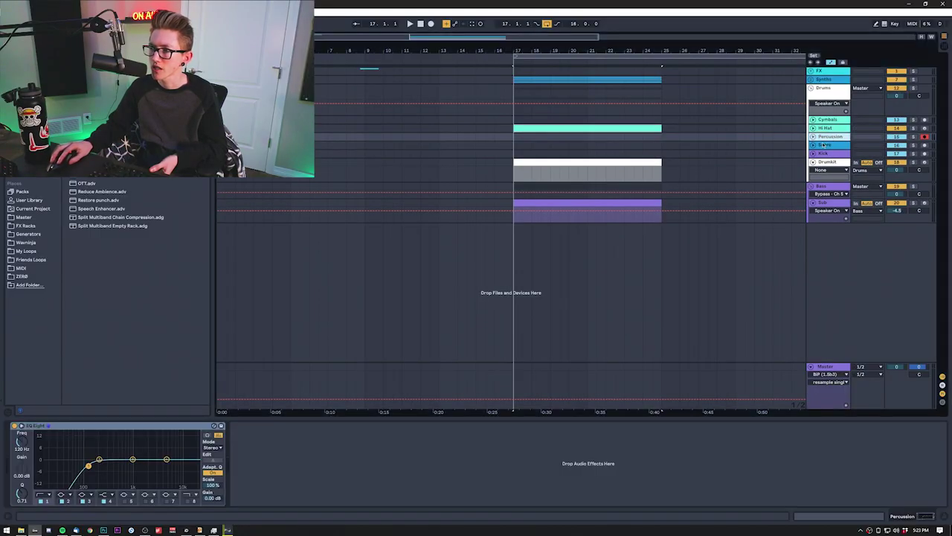
left_click(824, 145)
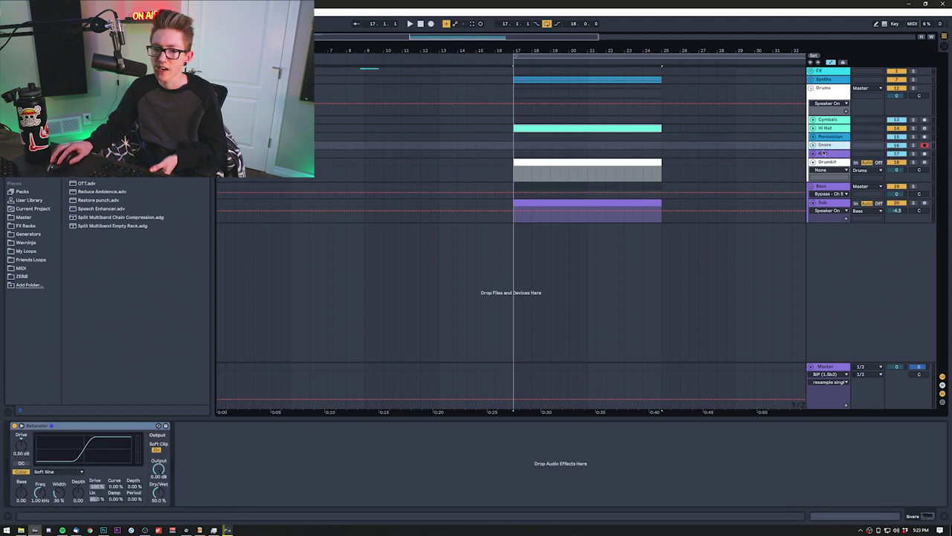
left_click(823, 152)
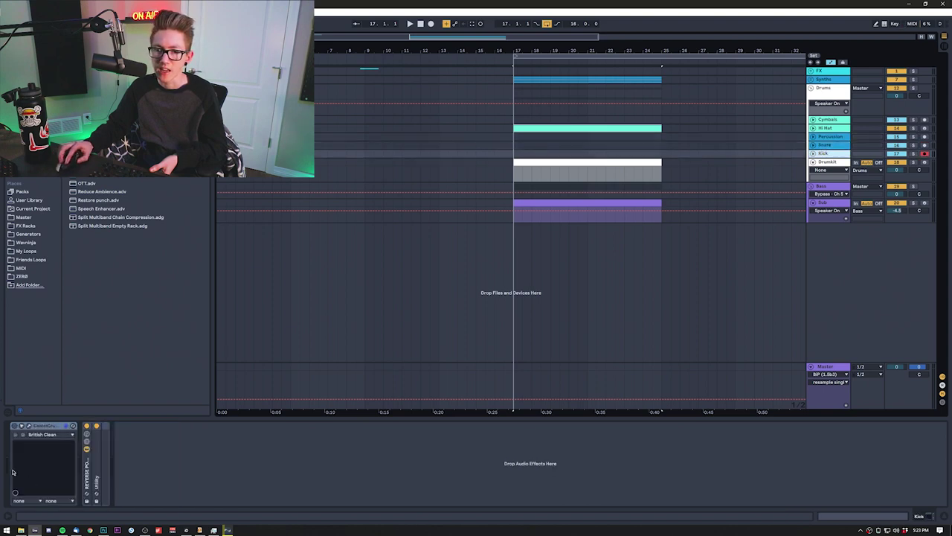
- Open the Kick track's CamelCrusher window and unfold the Utility device inside the REVERSE POLARITY rack to examine it
left_click(28, 426)
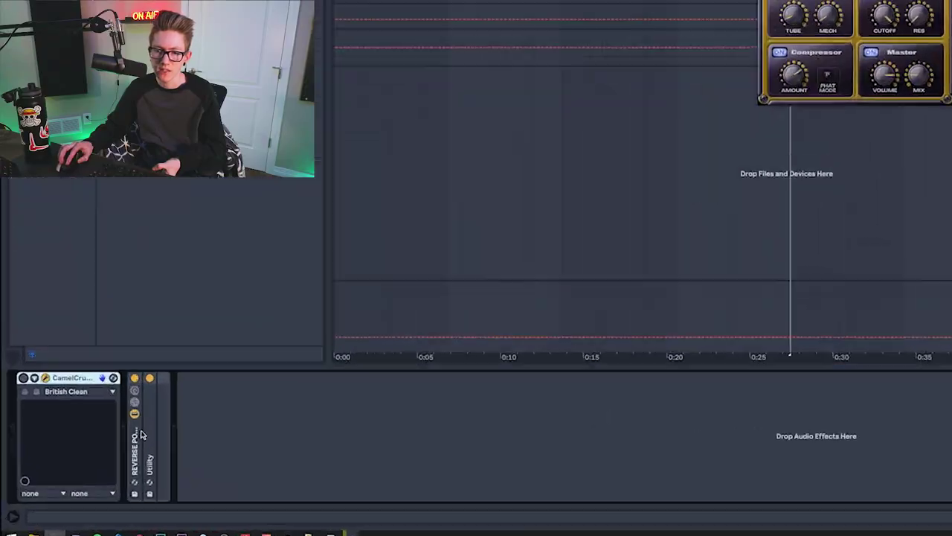
left_click(198, 409)
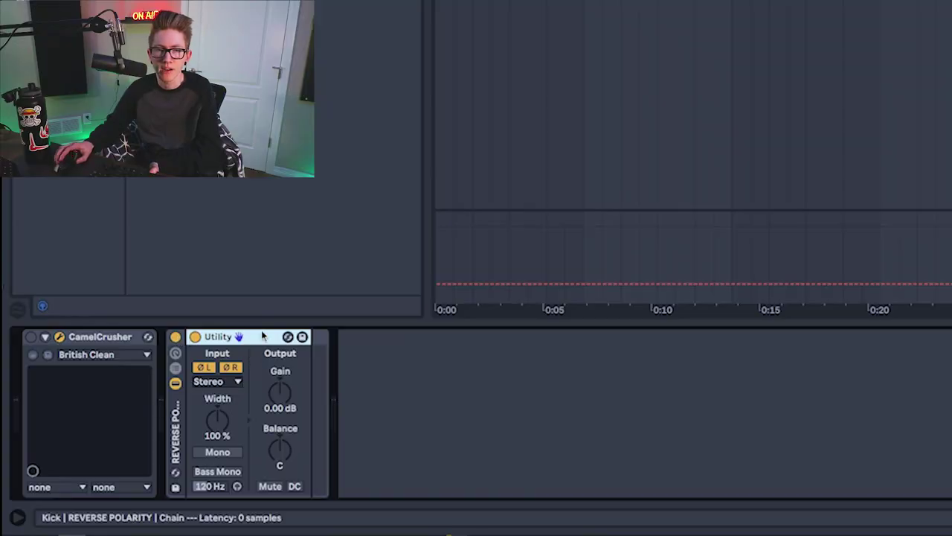
double_click(176, 418)
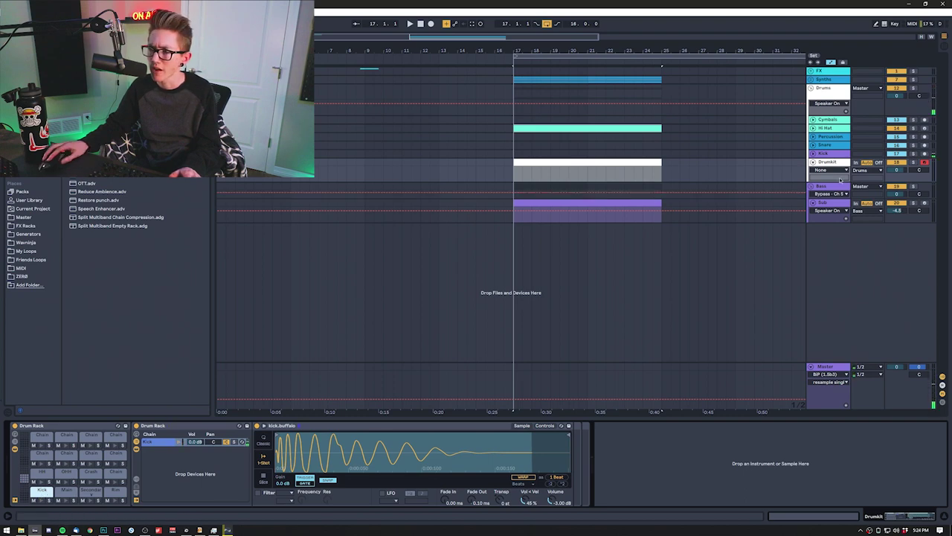
- Switch to Session View and inspect the Kick track's Audio From source and channel options for its Drumkit routing
key("Tab")
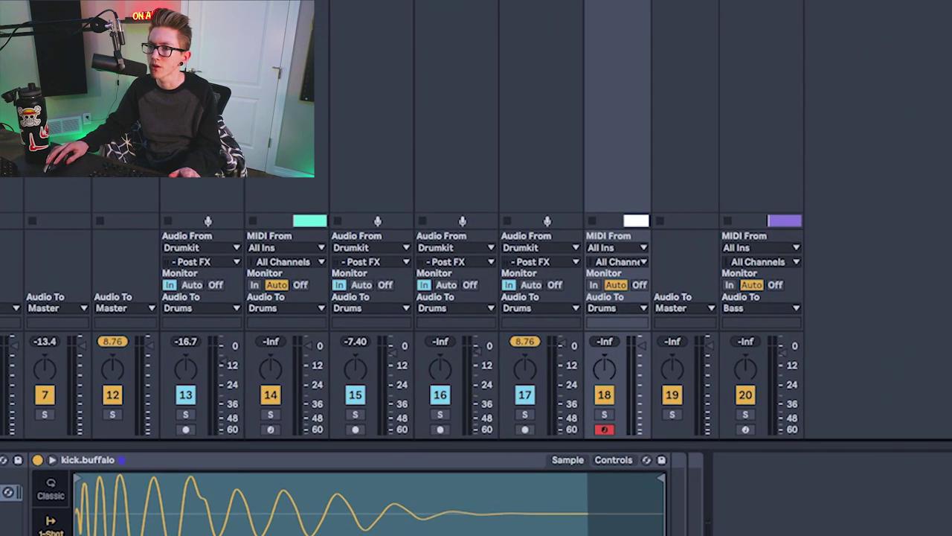
left_click(510, 394)
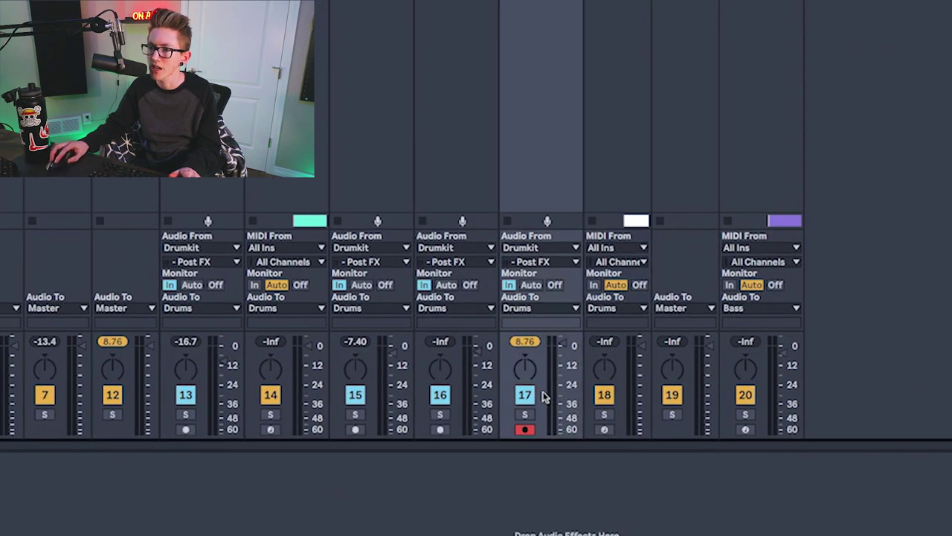
left_click(543, 253)
key("Escape")
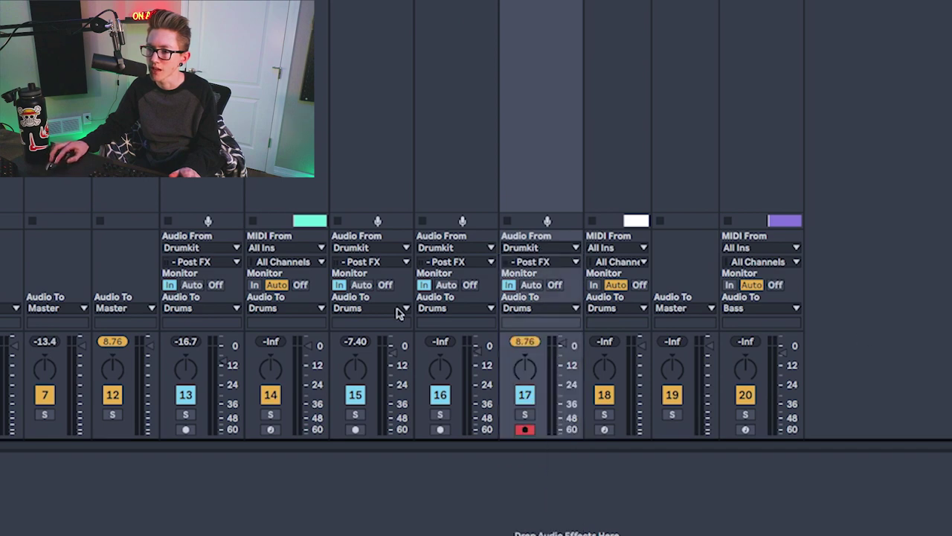
left_click(541, 262)
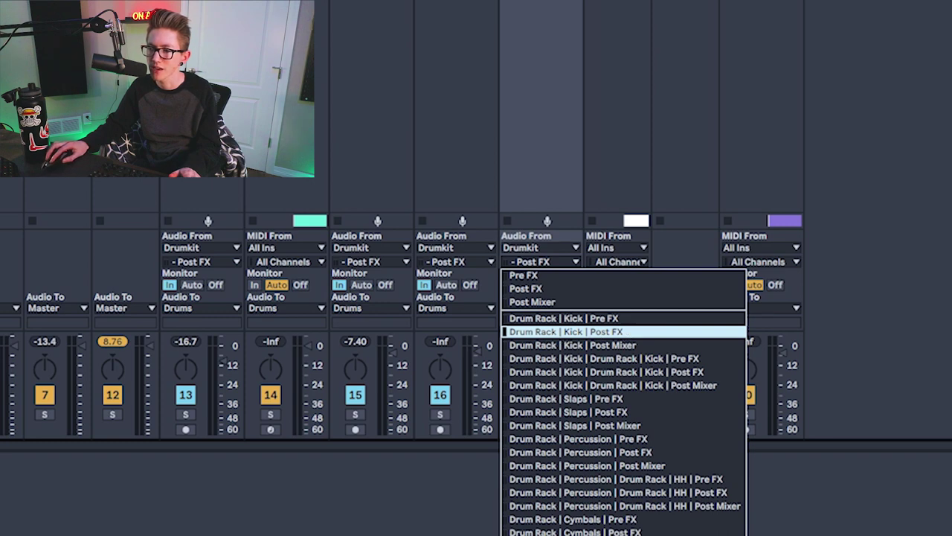
key("Escape")
key("Left")
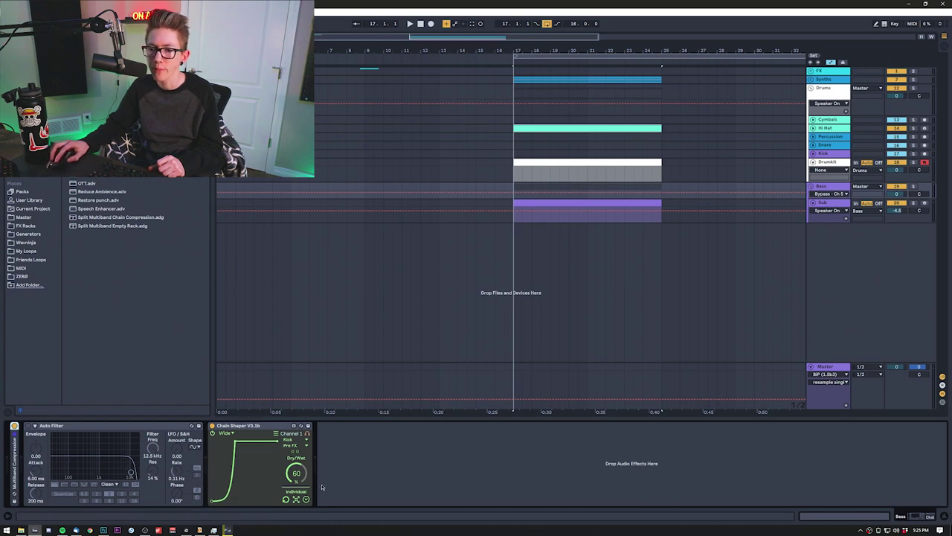
- Unfold the Bass group's Multiband Compression and examine the Tuner and Saturator devices on the Sub track
left_click(33, 438)
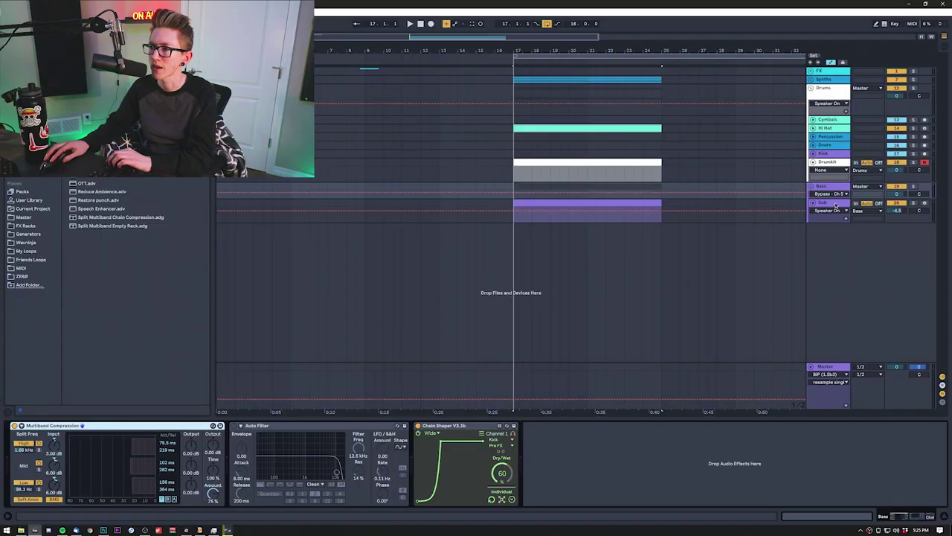
left_click(828, 205)
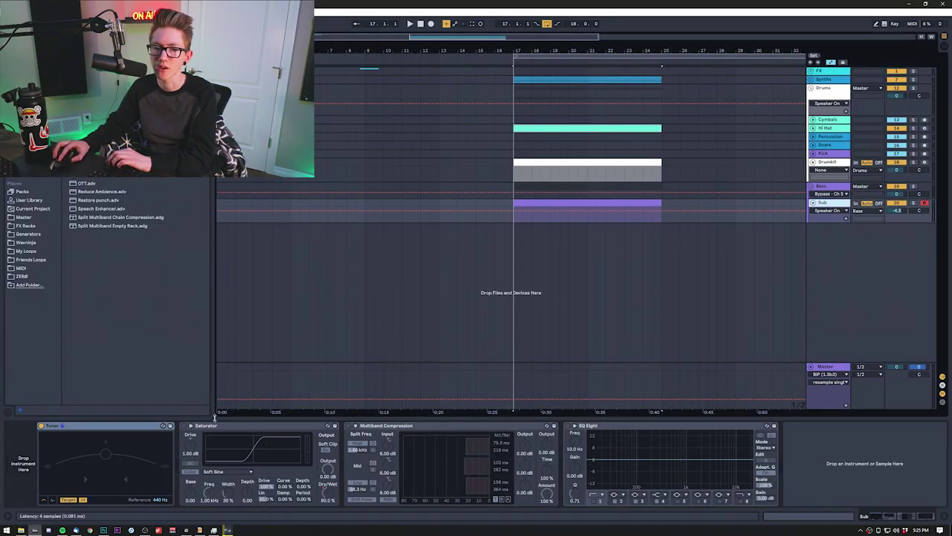
left_click(111, 429)
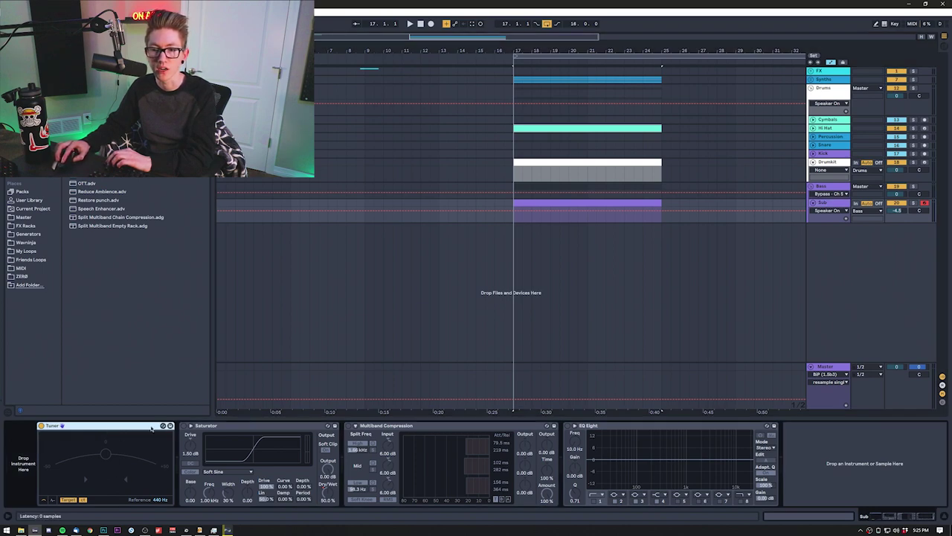
left_click(221, 428)
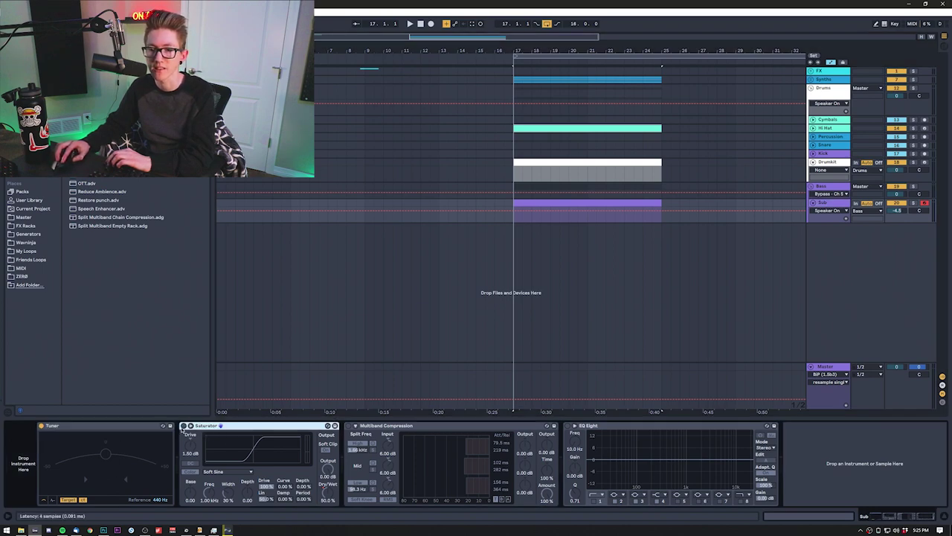